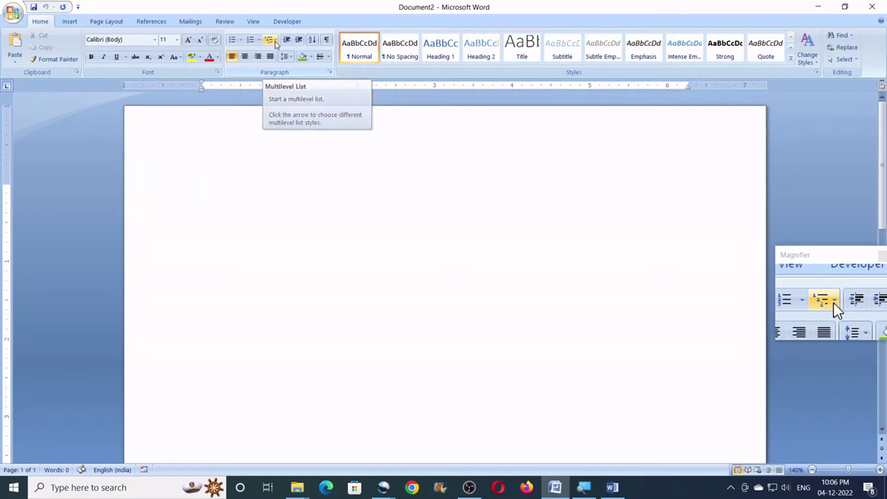
- Begin defining a new custom multilevel list and show level 1's number style choices
{"action": "left_click", "coordinate": [275, 43]}
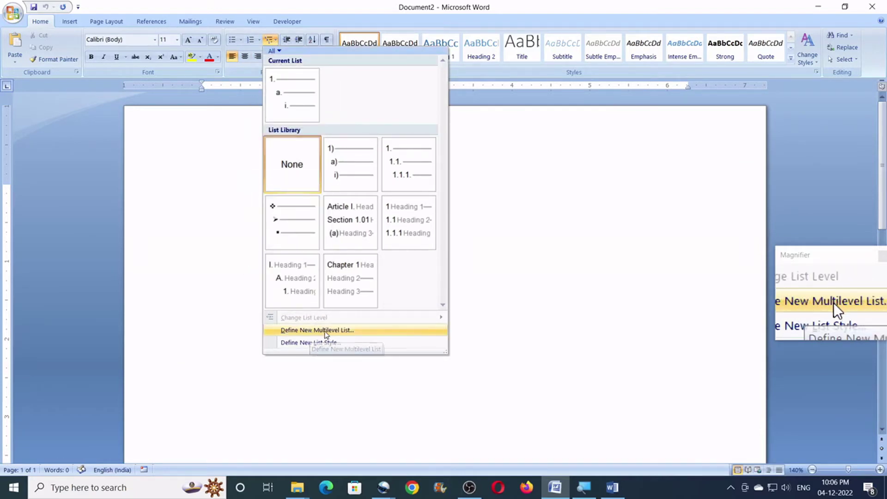
{"action": "left_click", "coordinate": [368, 334]}
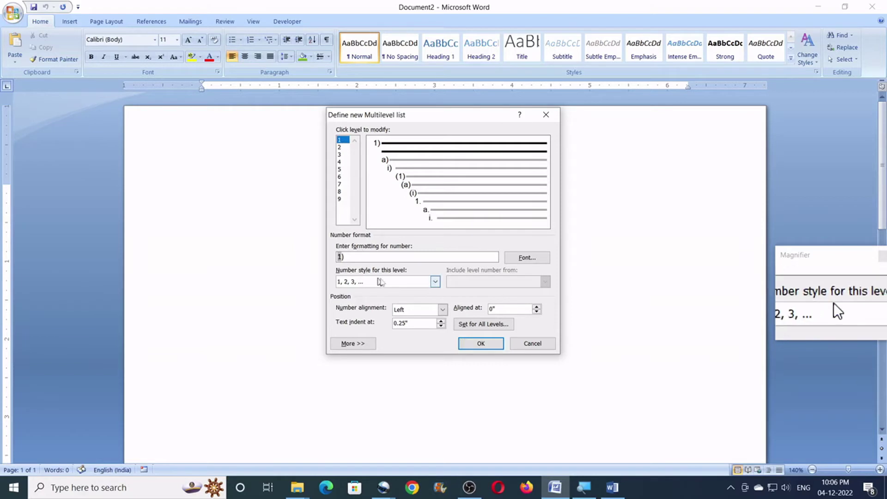
{"action": "left_click", "coordinate": [419, 282]}
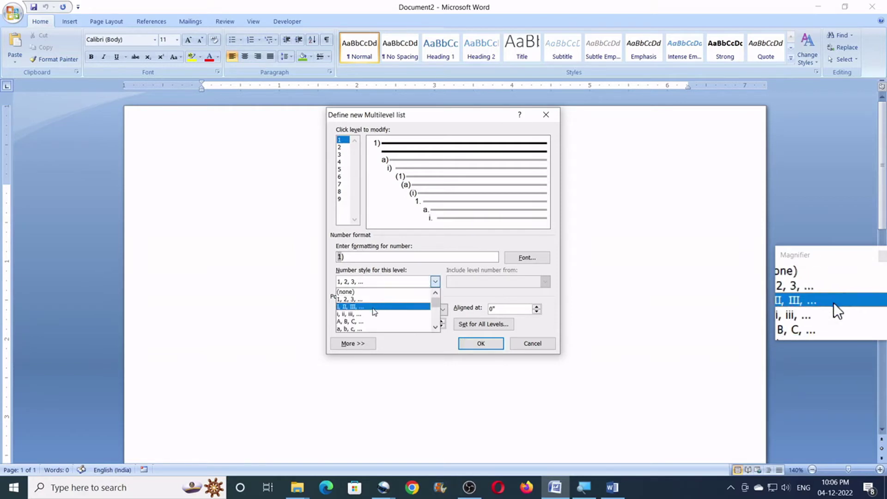
- Number level 1 as I, II, III, level 2 as 1, 2, 3, and level 3 as a, b, c, then apply the list
{"action": "left_click", "coordinate": [373, 307]}
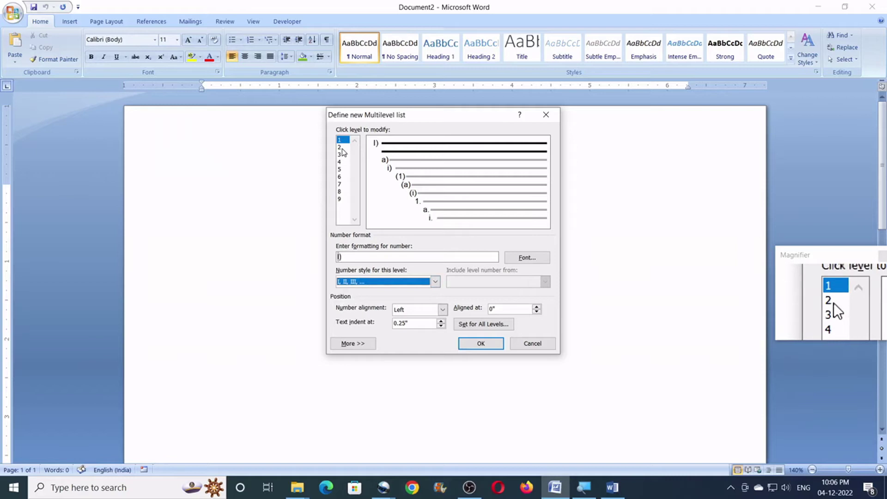
{"action": "left_click", "coordinate": [340, 147]}
{"action": "left_click", "coordinate": [360, 281]}
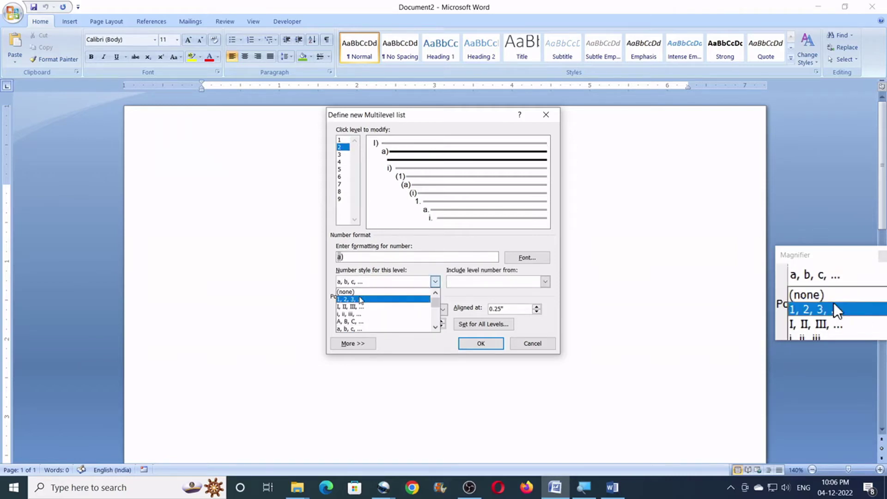
{"action": "left_click", "coordinate": [360, 299]}
{"action": "left_click", "coordinate": [341, 156]}
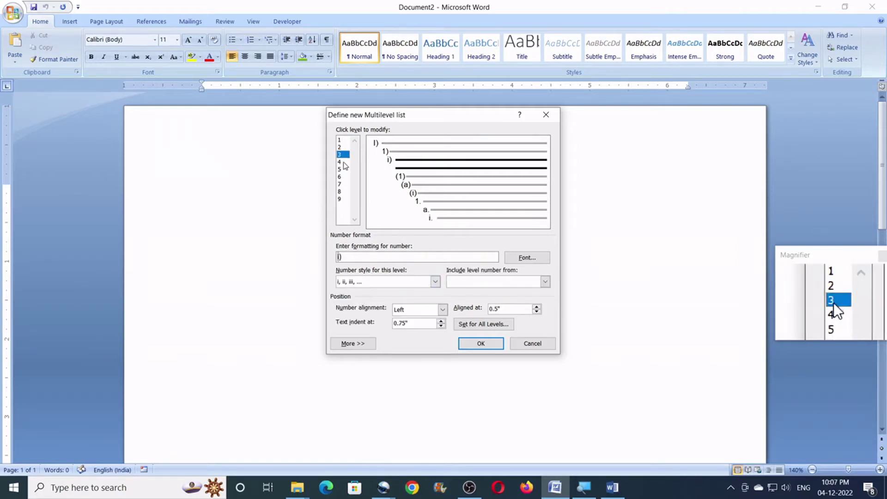
{"action": "left_click", "coordinate": [356, 282]}
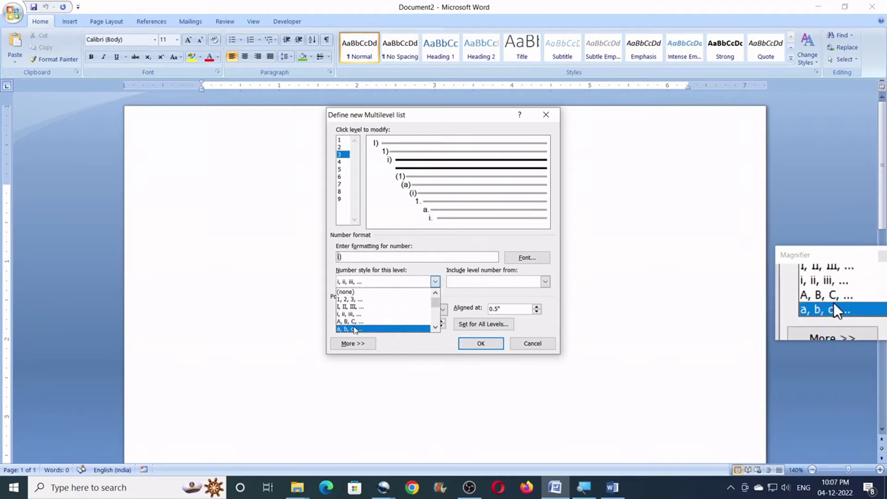
{"action": "left_click", "coordinate": [355, 329]}
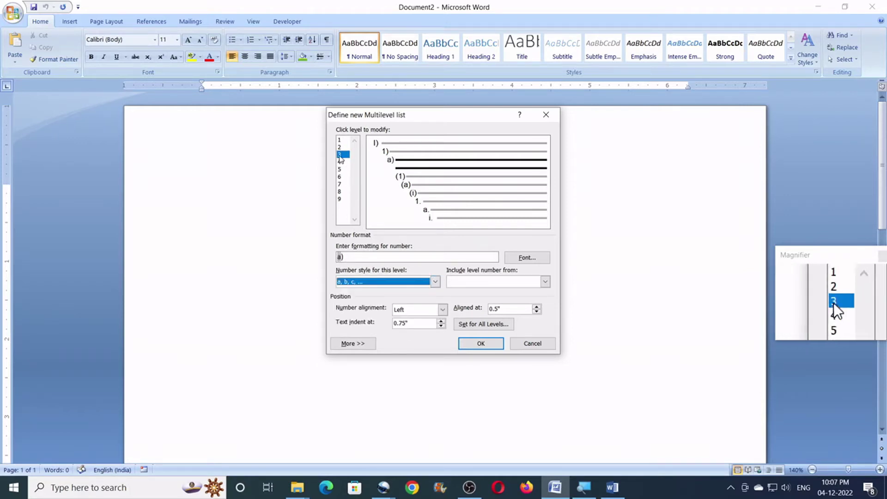
{"action": "left_click", "coordinate": [470, 347]}
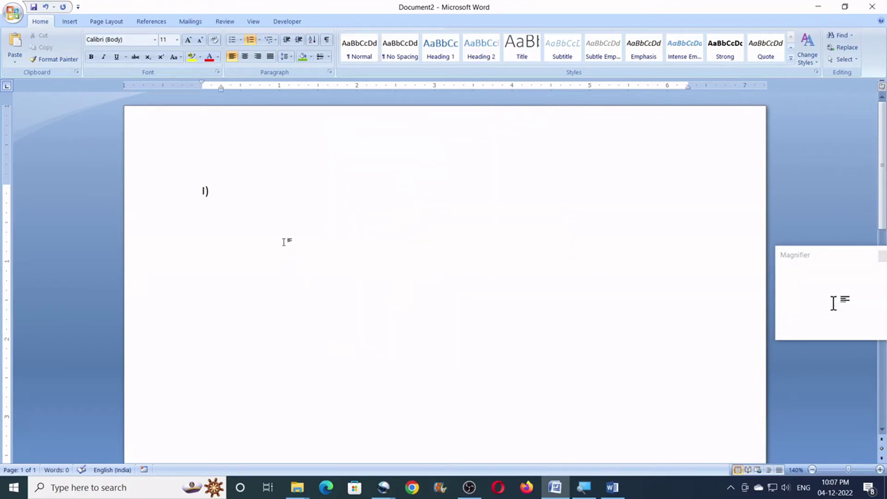
- Type the heading 'Qill in the blanks' and an indented item 1) ending in an underscore blank
{"action": "type", "text": "Q"}
{"action": "type", "text": "ill in the blanks"}
{"action": "key", "text": "Return"}
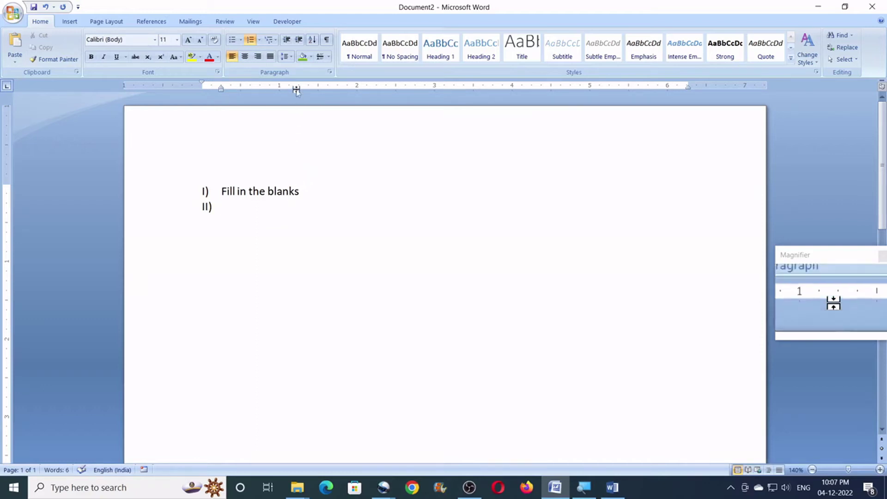
{"action": "left_click", "coordinate": [299, 40]}
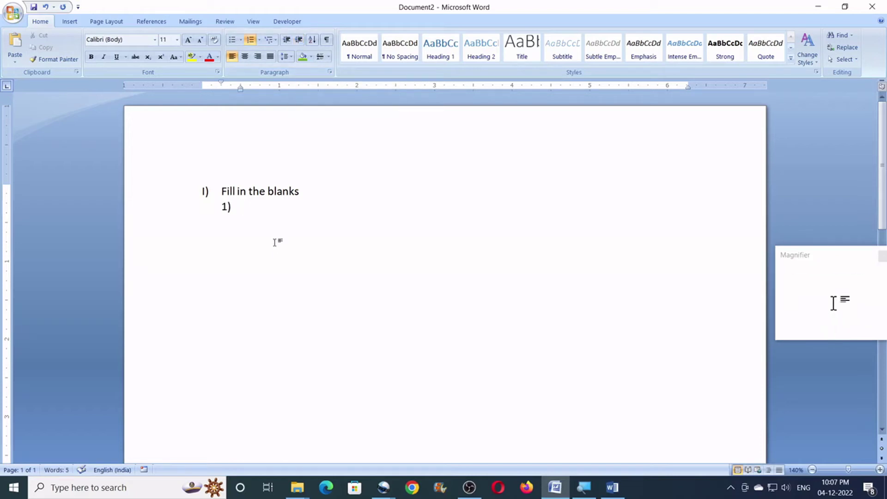
{"action": "type", "text": "gfh jfghgkj"}
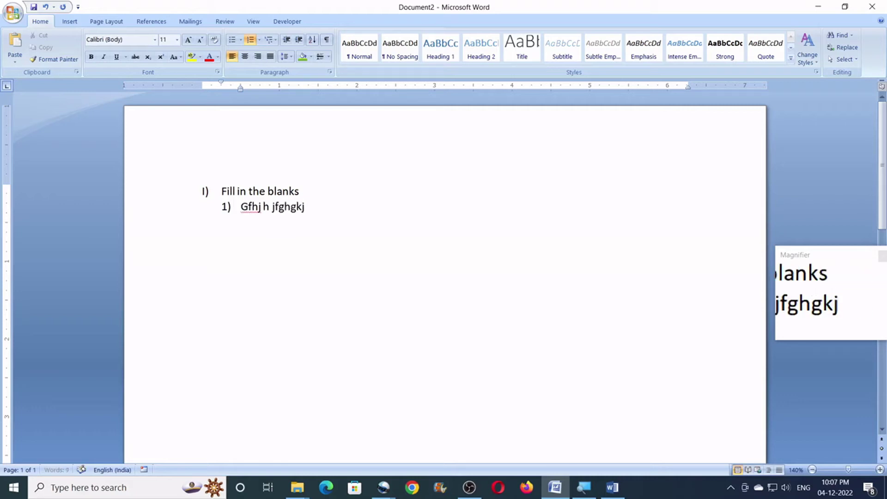
{"action": "type", "text": "fgh "}
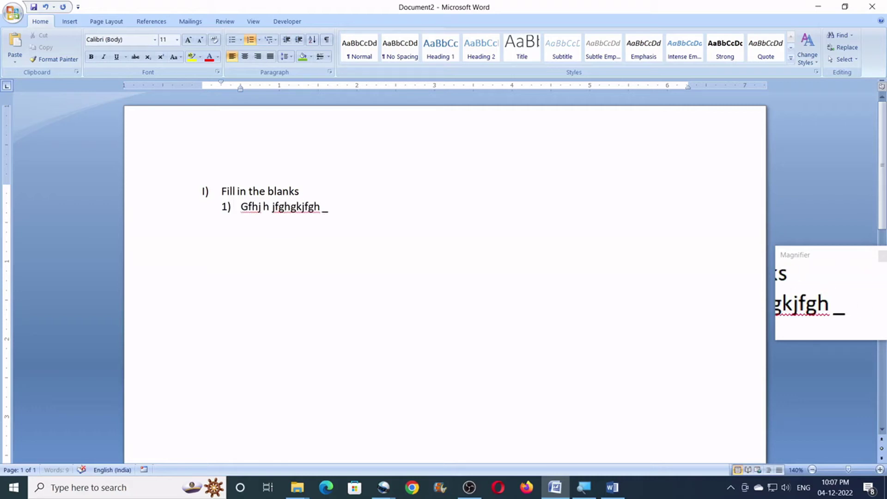
{"action": "type", "text": "___"}
- Add items 2)–5), each ending in an underscore blank, then return to the II) level
{"action": "key", "text": "Return"}
{"action": "type", "text": "fgdfgdfgdfgdfg "}
{"action": "type", "text": "_____________"}
{"action": "key", "text": "Return"}
{"action": "type", "text": "fgdfgdfgf "}
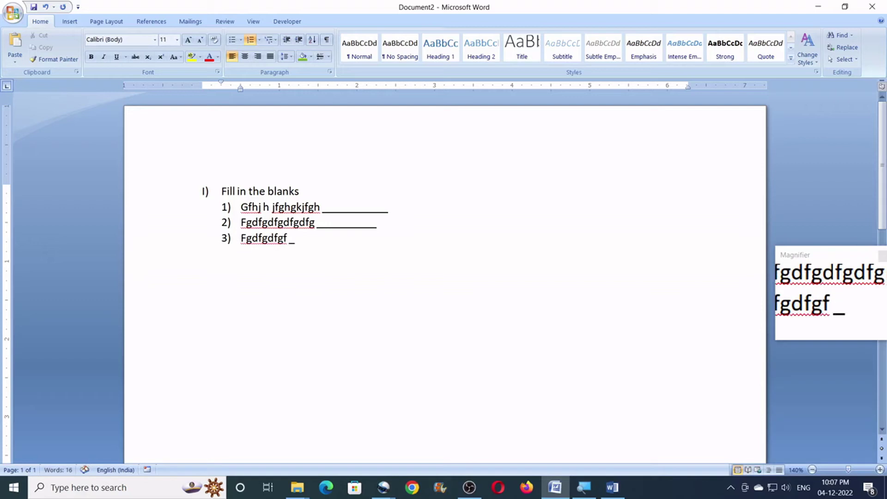
{"action": "type", "text": "_____________"}
{"action": "key", "text": "Return"}
{"action": "type", "text": "dgfdgfdgdf"}
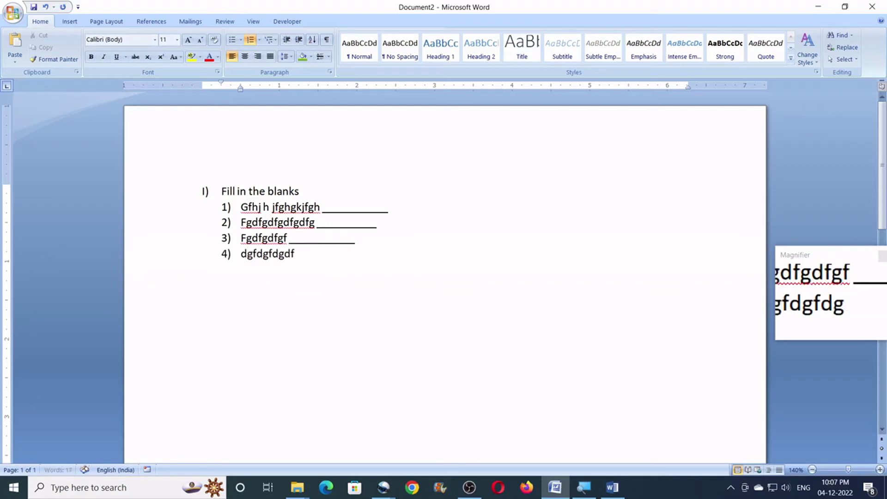
{"action": "type", "text": "g____________"}
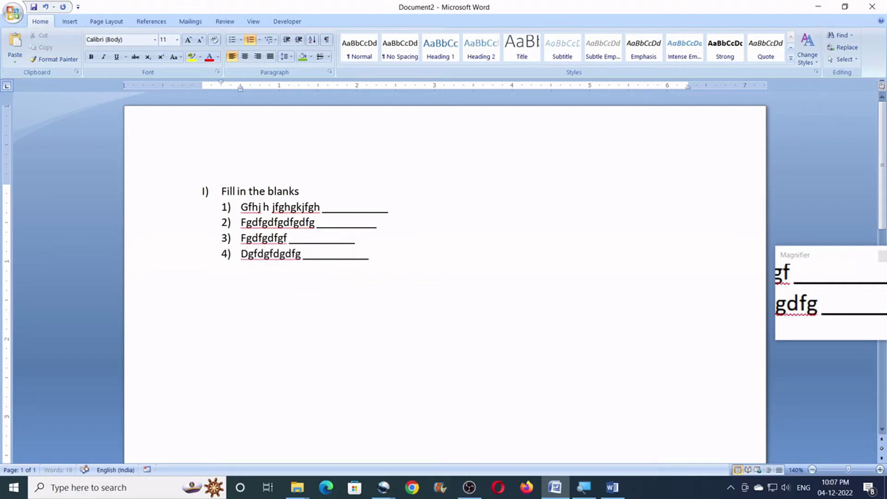
{"action": "key", "text": "Return"}
{"action": "type", "text": "fgdfgdfgdf "}
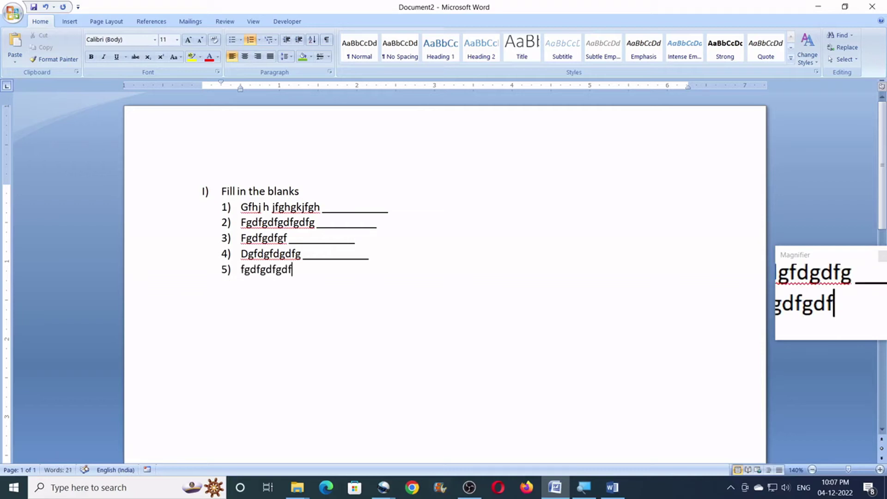
{"action": "type", "text": "____________"}
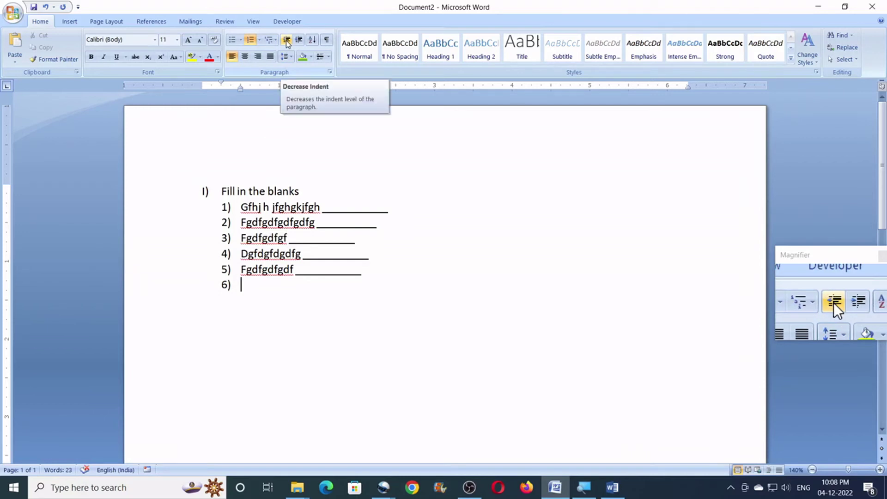
{"action": "left_click", "coordinate": [287, 43]}
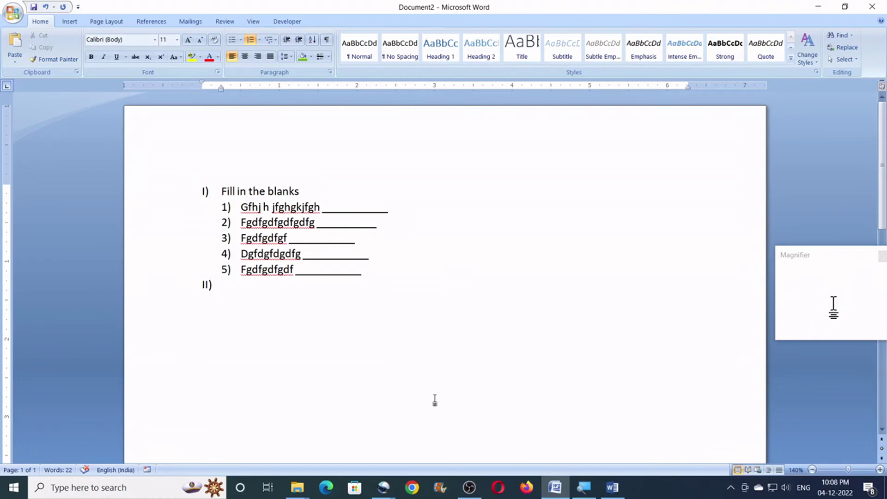
- Type heading II) 'Answer the following' with indented items 1) and 2) beneath it
{"action": "type", "text": "Answer the "}
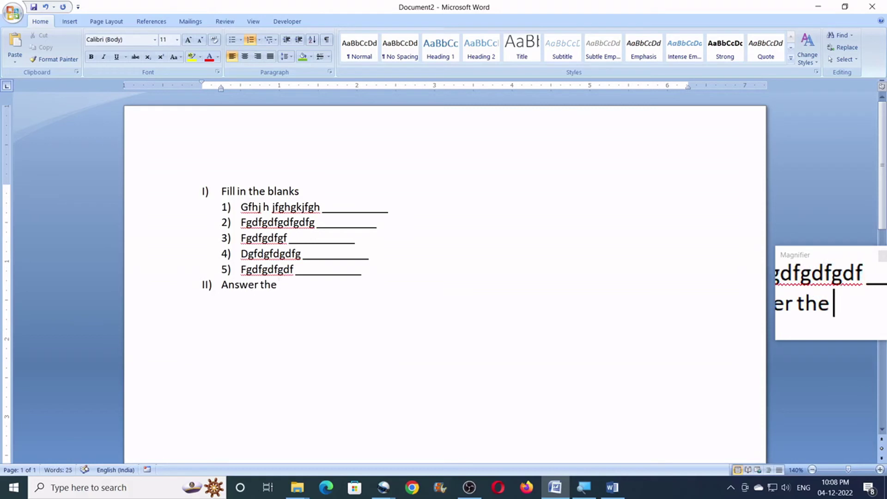
{"action": "type", "text": "following"}
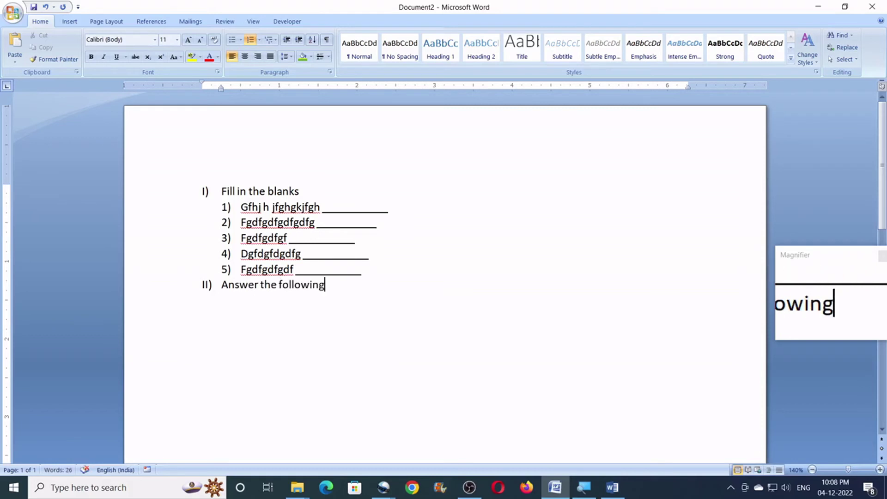
{"action": "key", "text": "Return"}
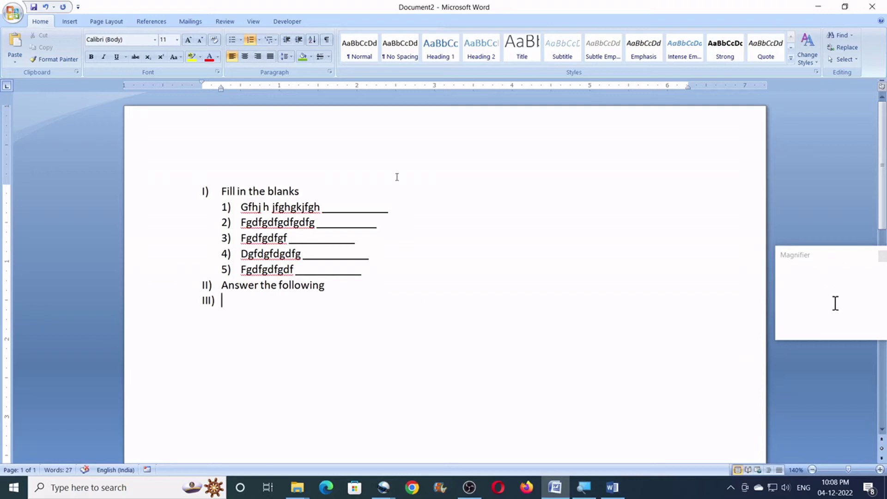
{"action": "left_click", "coordinate": [298, 41]}
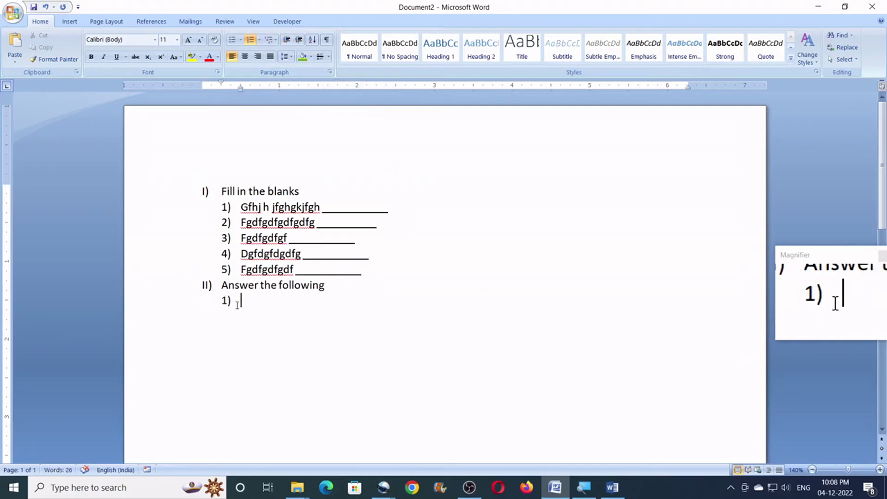
{"action": "type", "text": "tryrtyrt hfgjhlfkh lfkjhklfh"}
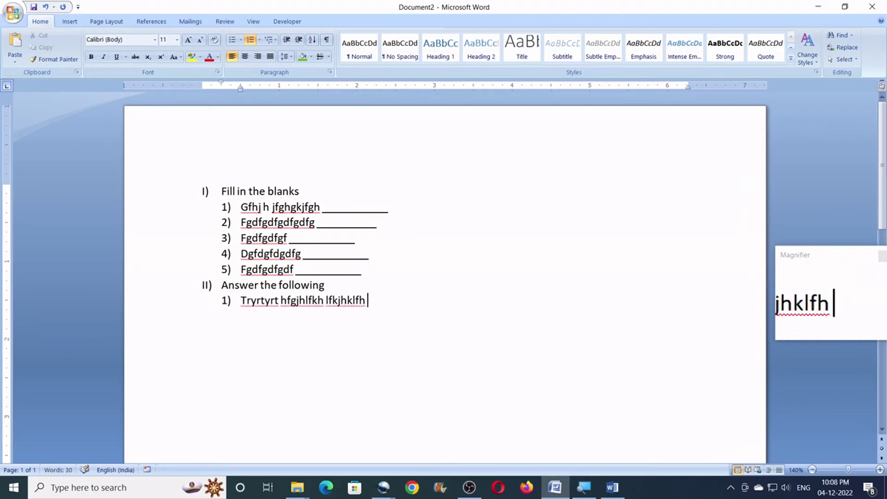
{"action": "key", "text": "Return"}
{"action": "type", "text": "gfhfjhlk jklfj lk"}
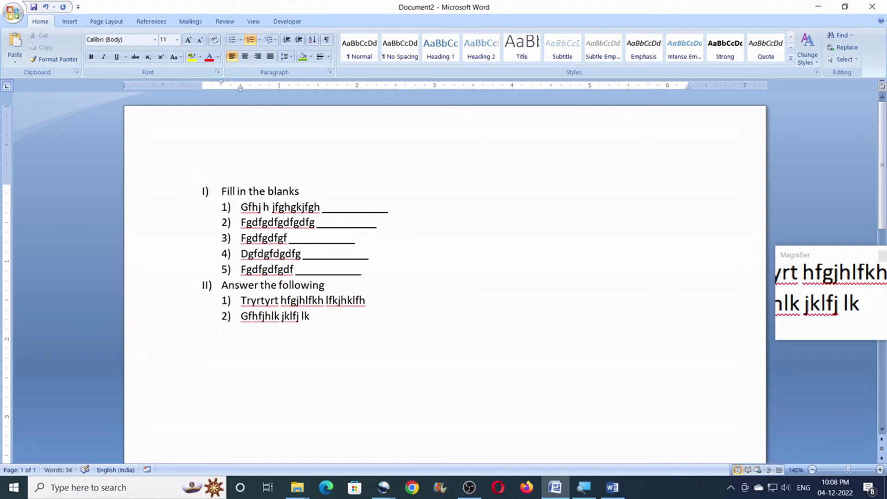
{"action": "type", "text": "lklklklkj lkjfgh"}
- Add sub-items a) and b) under item 2), then return to the numbered-item level
{"action": "key", "text": "Return"}
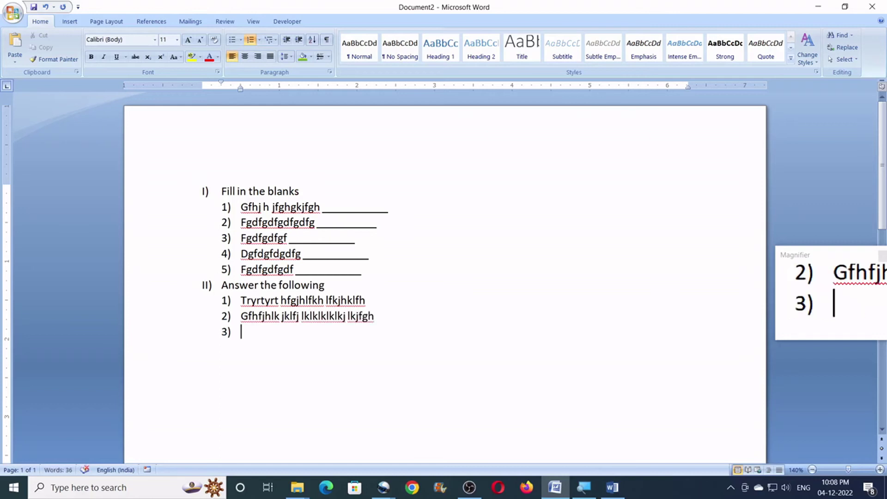
{"action": "left_click", "coordinate": [299, 40]}
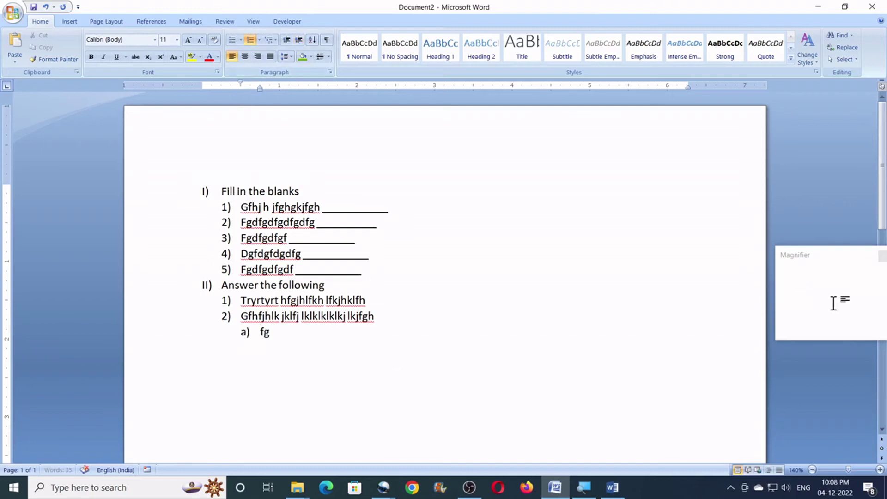
{"action": "type", "text": "hfghfghfghgf"}
{"action": "key", "text": "Return"}
{"action": "type", "text": "gfhfghfgh"}
{"action": "key", "text": "Return"}
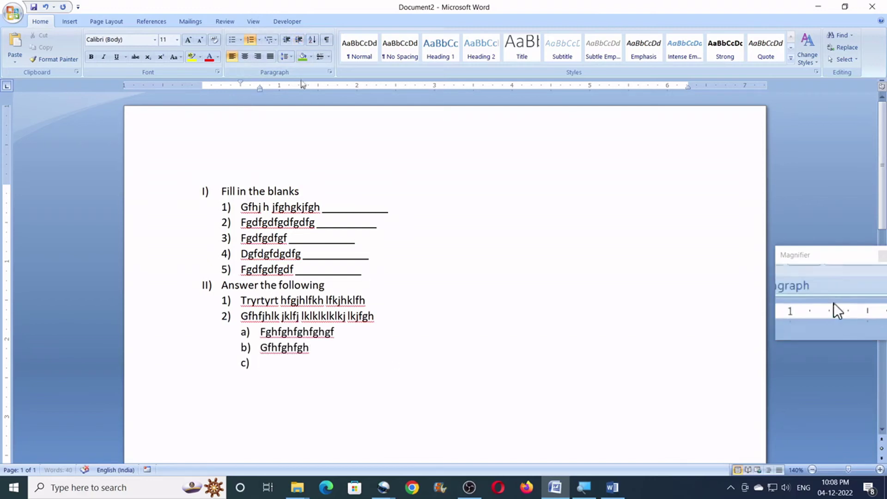
{"action": "left_click", "coordinate": [287, 40]}
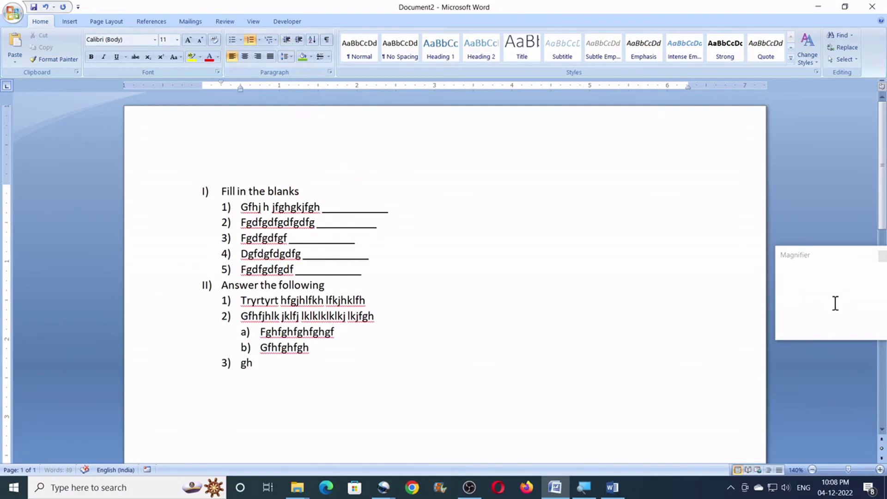
- Add items 3)–5) to section II and a heading III) reading 'jgkldfgjdflkjg'
{"action": "type", "text": "gfhfghfgh"}
{"action": "key", "text": "Return"}
{"action": "type", "text": "ghfghfgh"}
{"action": "key", "text": "Return"}
{"action": "type", "text": "gfhfgh"}
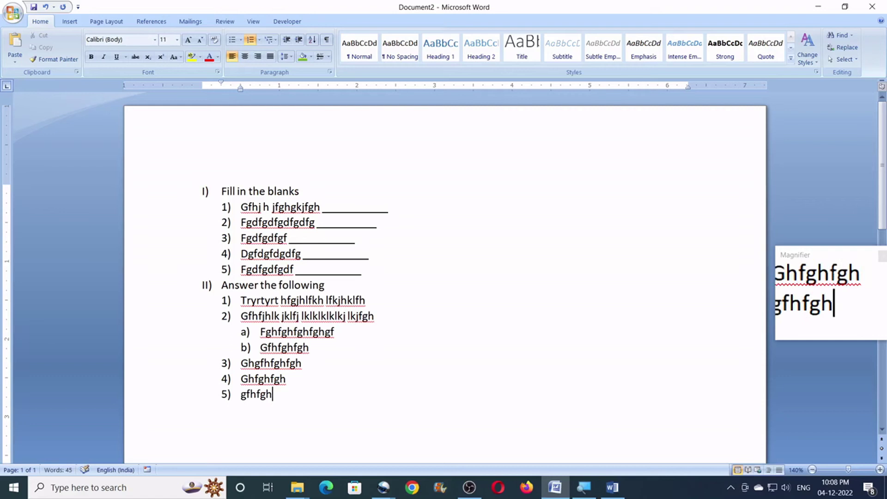
{"action": "key", "text": "Return"}
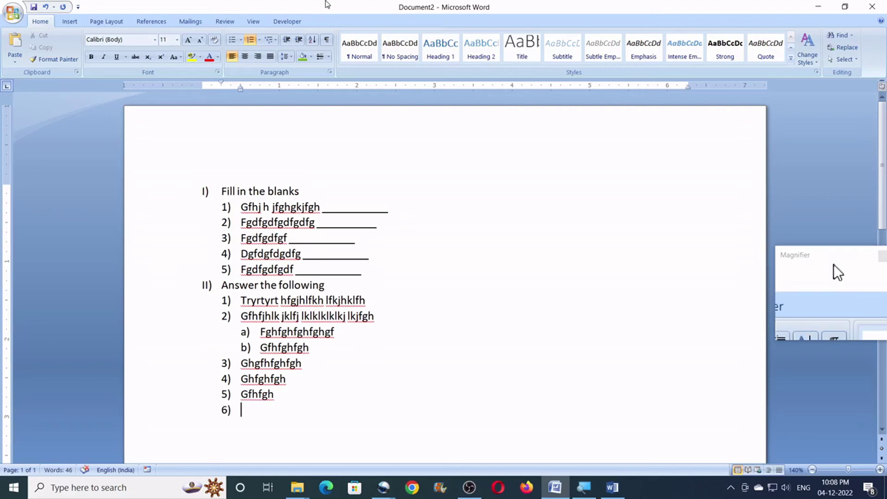
{"action": "left_click", "coordinate": [287, 41]}
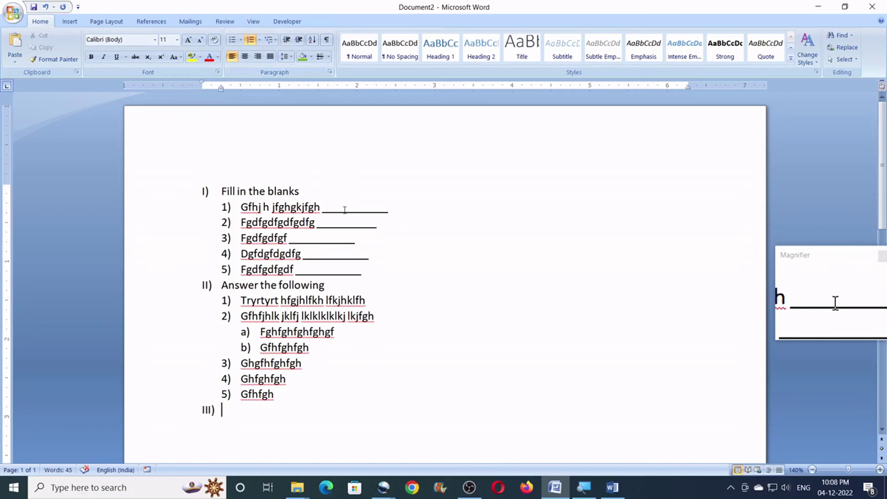
{"action": "type", "text": "gjflkjgfkljgkldf"}
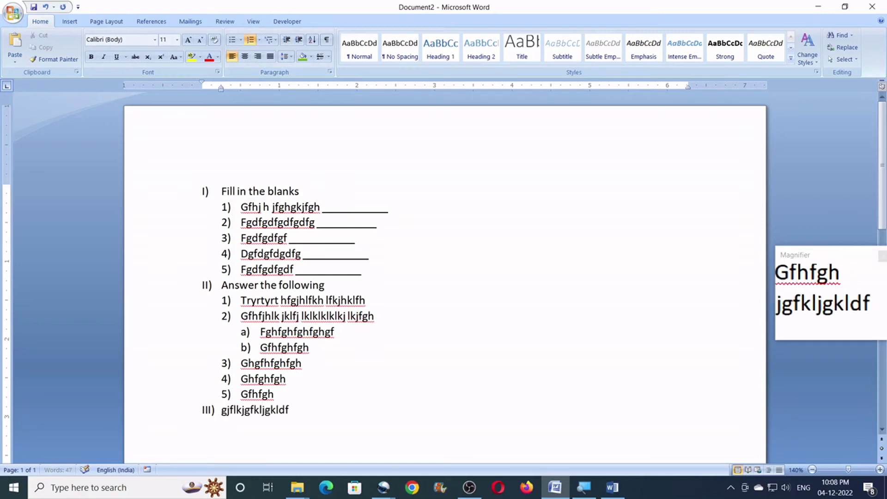
{"action": "type", "text": "gjdflkjg"}
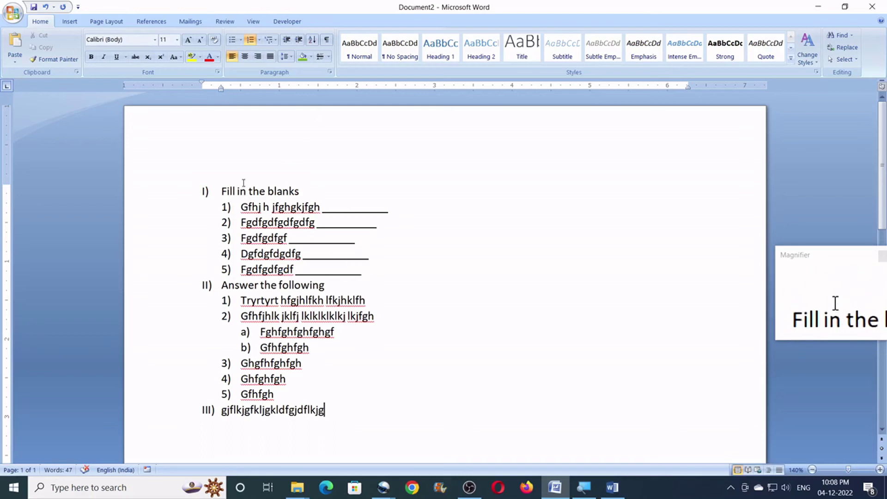
{"action": "left_click", "coordinate": [304, 190]}
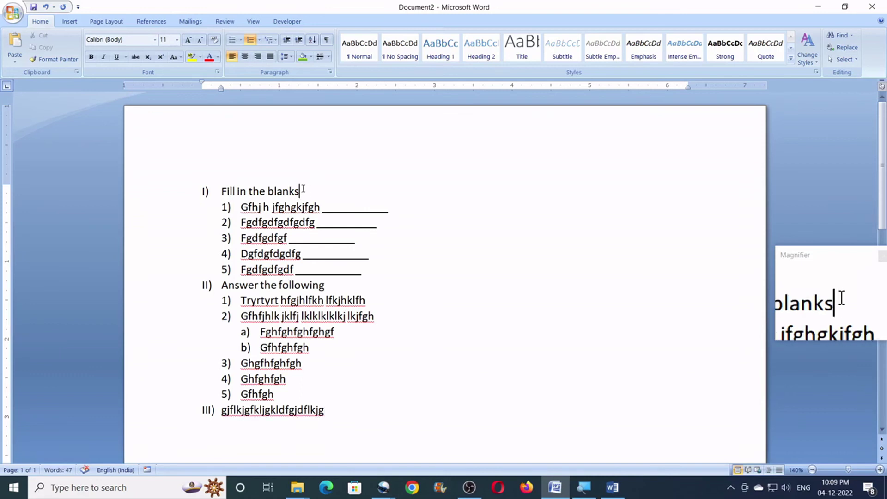
- Insert blank unnumbered lines under 'Fill in the blanks' and after section I's item 5)
{"action": "key", "text": "Return"}
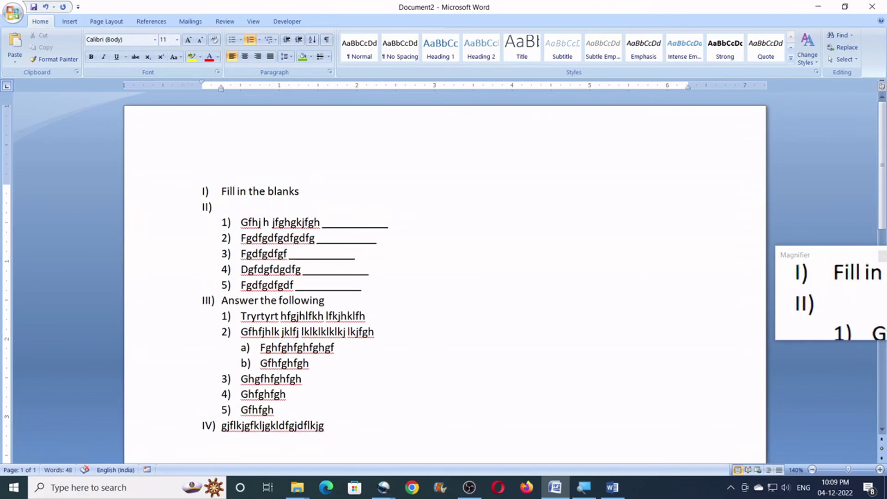
{"action": "key", "text": "BackSpace"}
{"action": "key", "text": "BackSpace"}
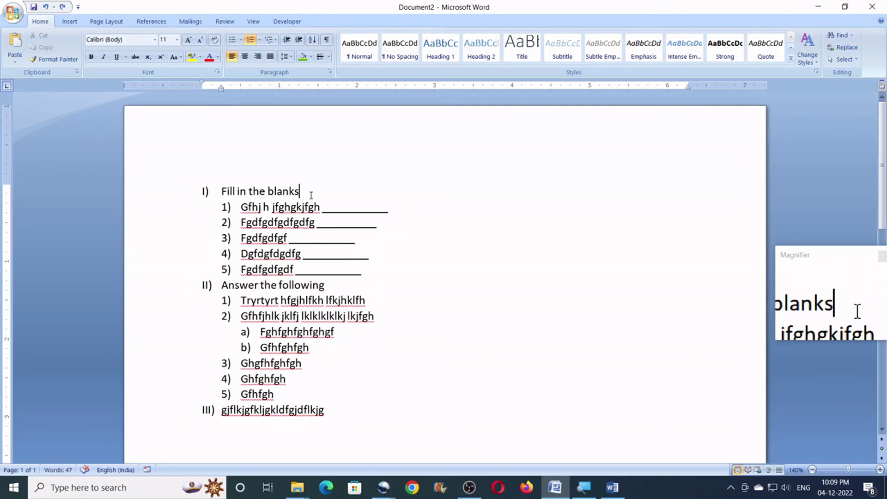
{"action": "key", "text": "shift+Return"}
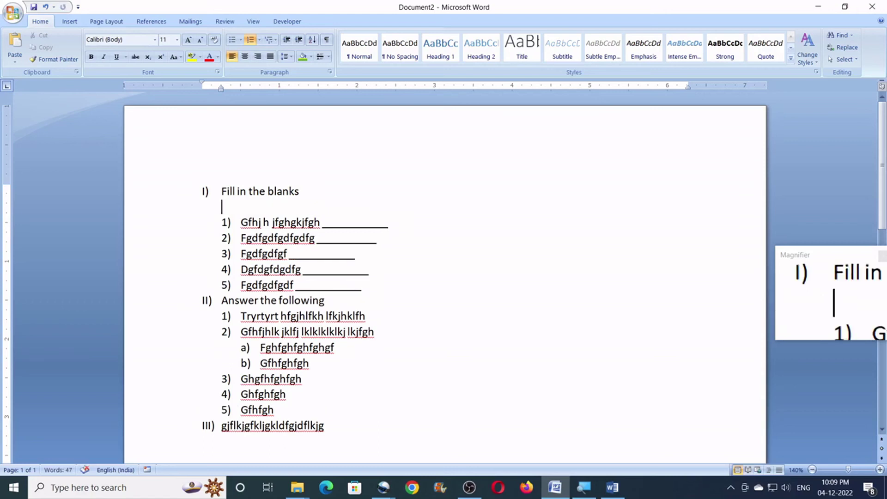
{"action": "left_click", "coordinate": [369, 287]}
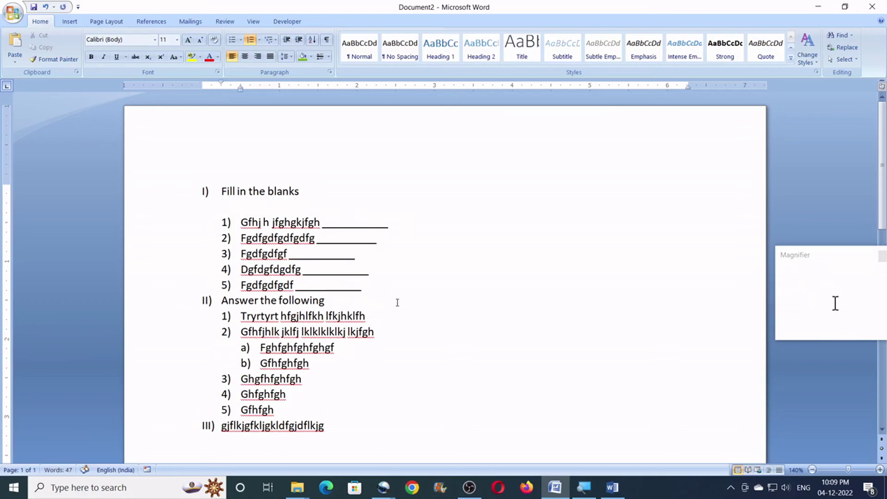
{"action": "key", "text": "shift+Return"}
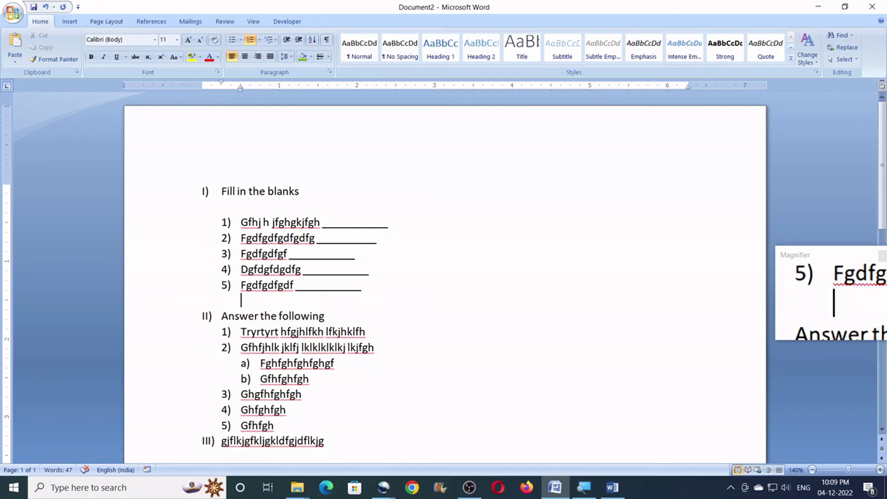
- Insert blank unnumbered lines under 'Answer the following' and before heading III)
{"action": "left_click", "coordinate": [352, 315]}
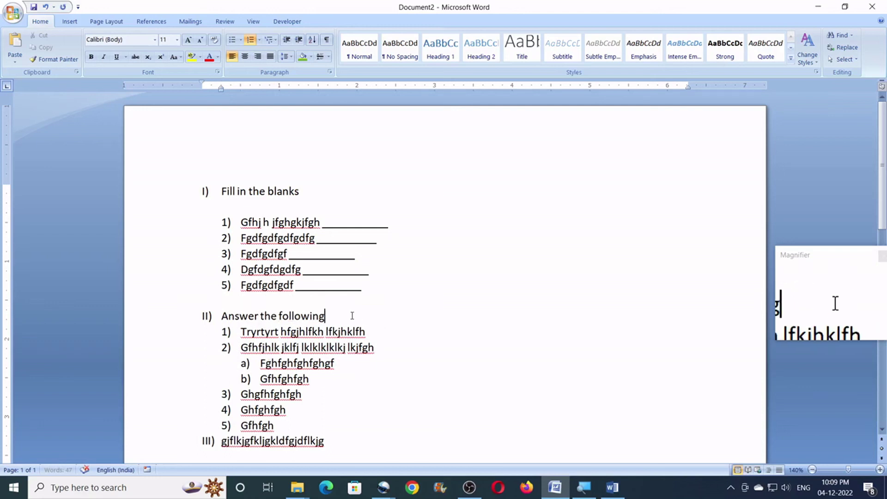
{"action": "key", "text": "shift+Return"}
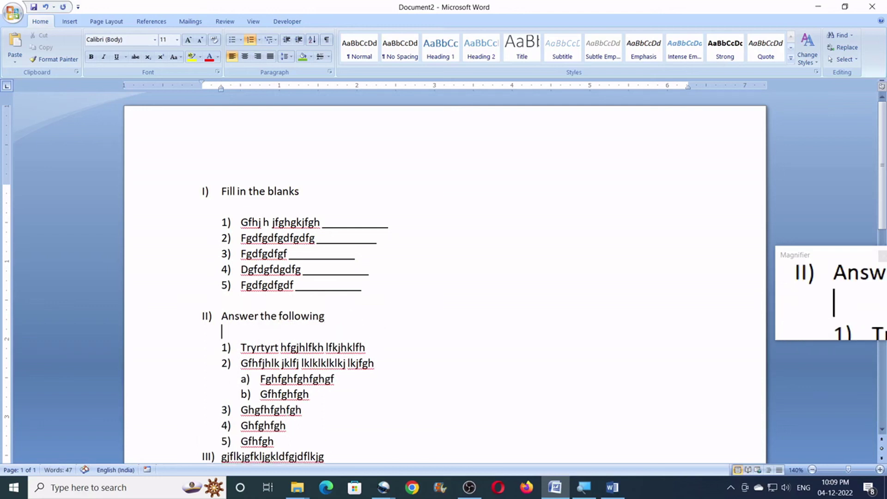
{"action": "scroll", "coordinate": [337, 402], "scroll_direction": "down", "scroll_amount": 2}
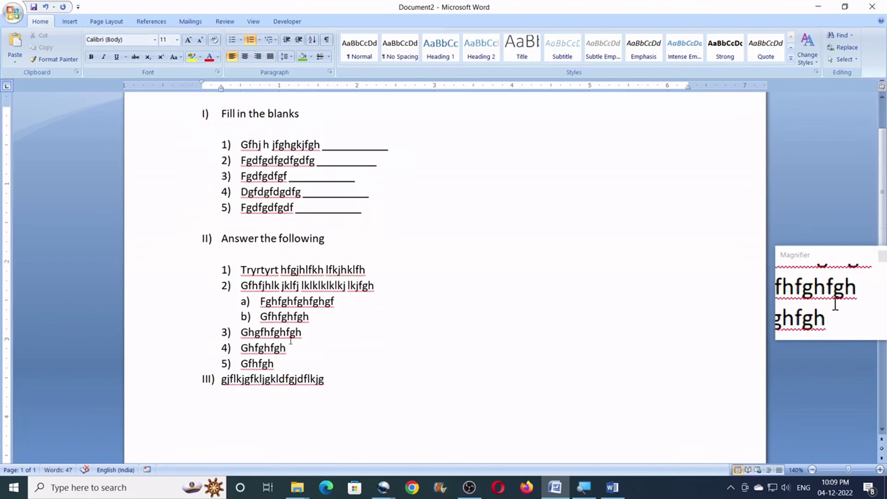
{"action": "left_click", "coordinate": [286, 364]}
{"action": "key", "text": "shift+Return"}
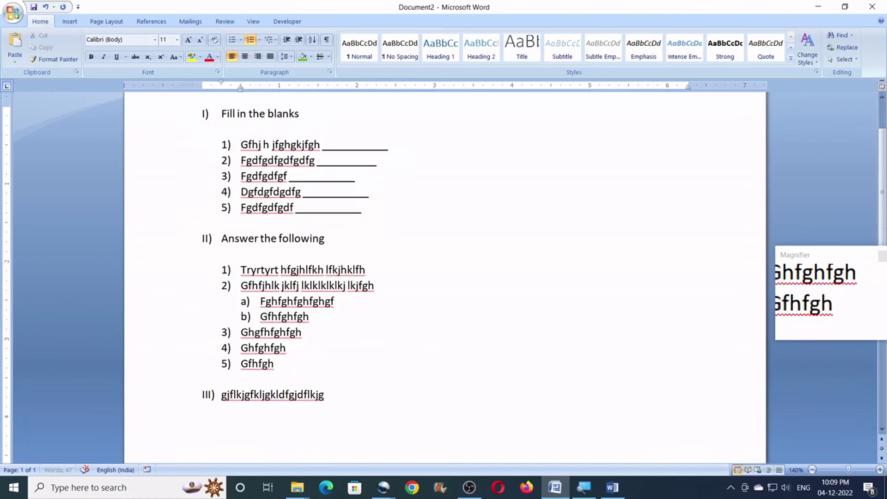
{"action": "left_click", "coordinate": [327, 410]}
{"action": "scroll", "coordinate": [367, 398], "scroll_direction": "up", "scroll_amount": 1}
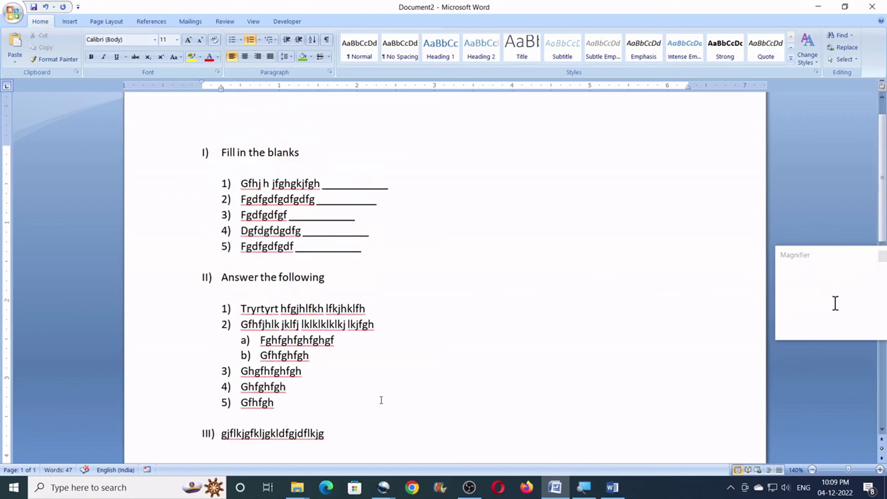